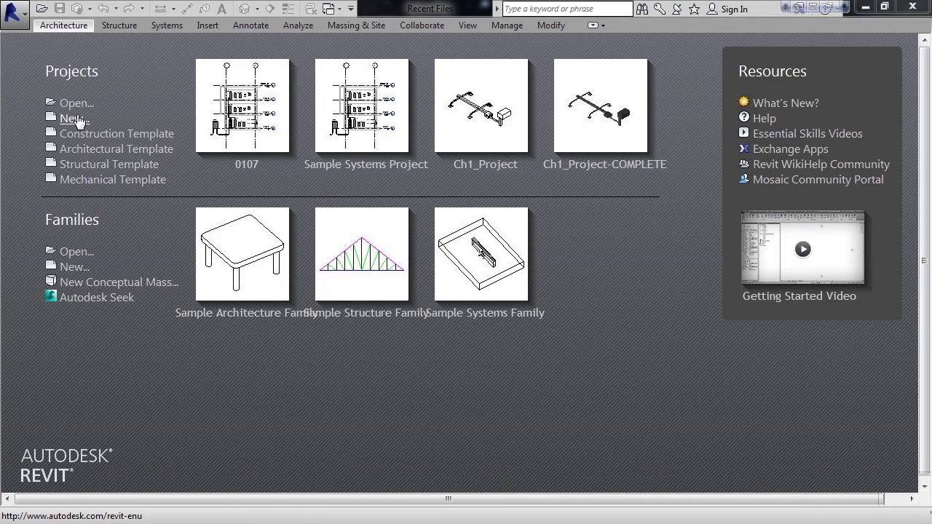
# Step: Start a new project and load Mechanical-Default.rte from the US Imperial folder as its template file
pyautogui.click(76, 120)
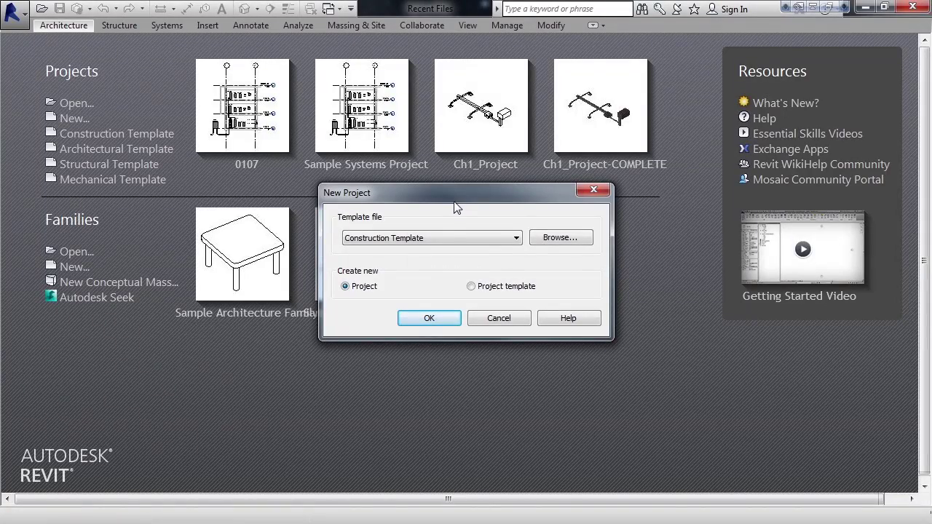
pyautogui.click(429, 238)
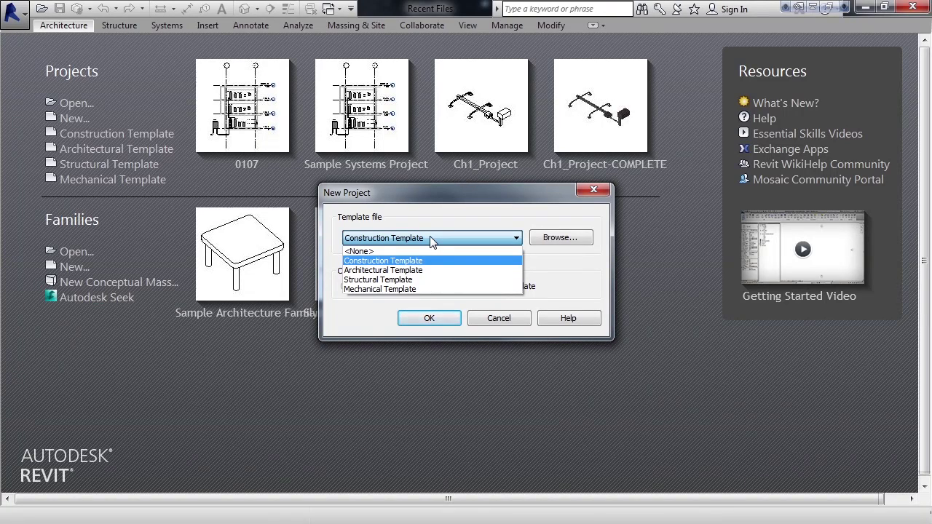
pyautogui.click(574, 240)
pyautogui.click(574, 240)
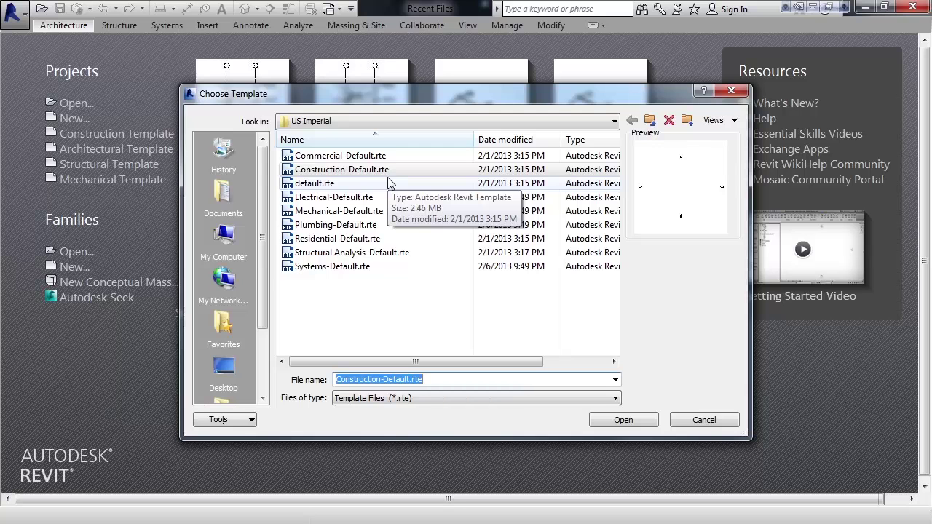
pyautogui.click(368, 211)
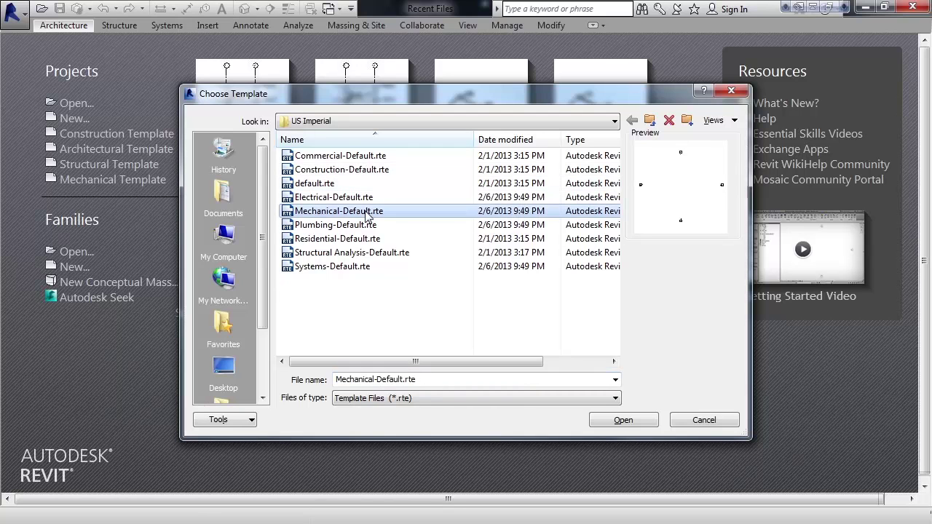
pyautogui.click(625, 422)
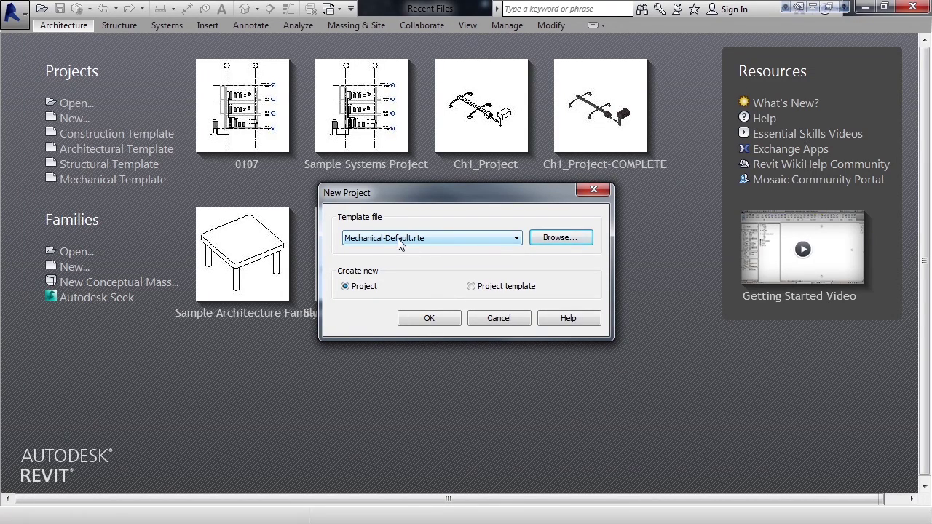
pyautogui.click(365, 287)
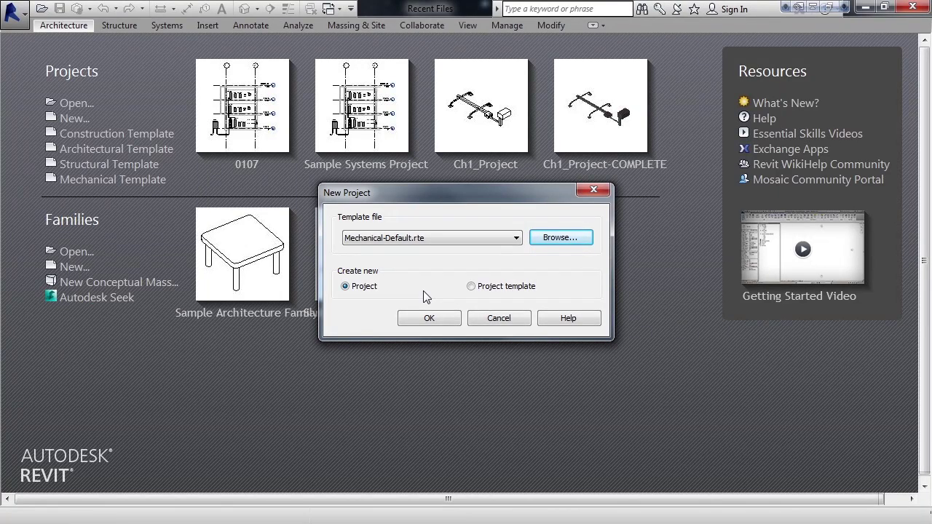
# Step: Look through the template files in the US Metric folder, and return to the US Imperial folder
pyautogui.click(561, 239)
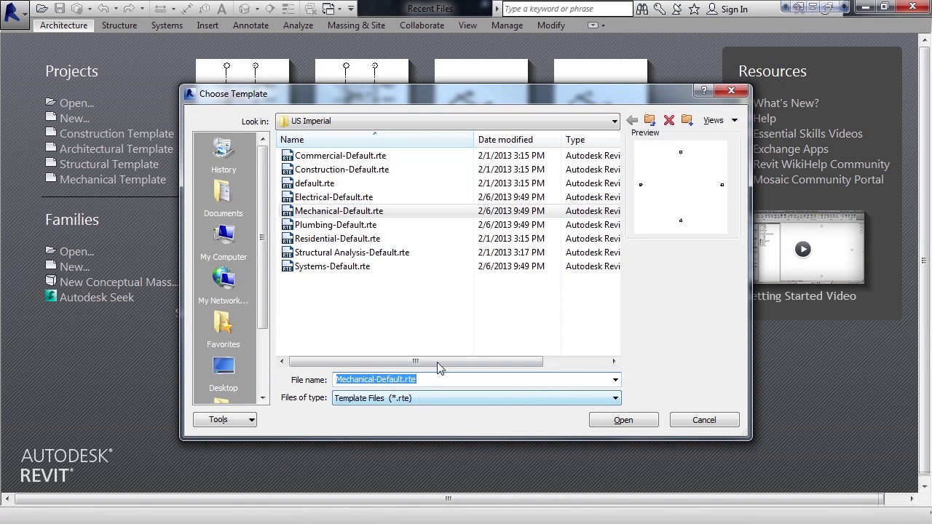
pyautogui.click(383, 123)
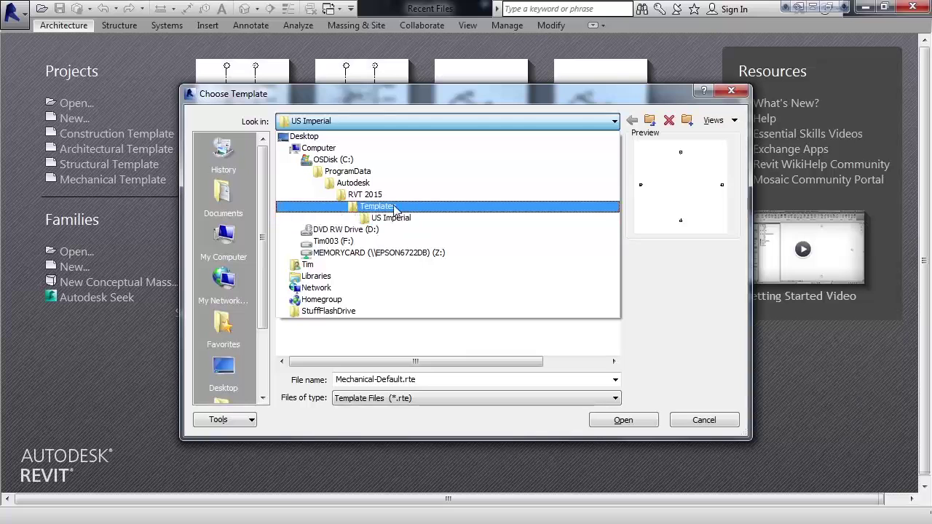
pyautogui.click(387, 208)
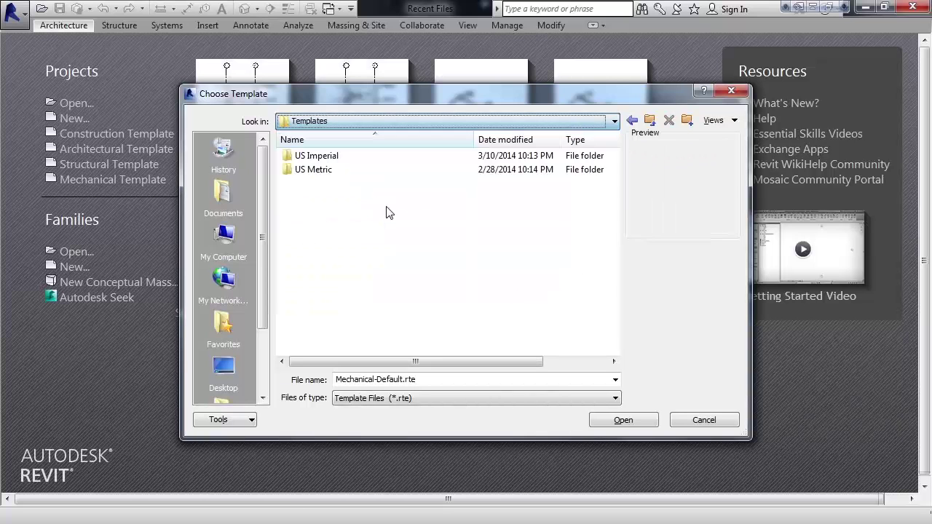
pyautogui.doubleClick(324, 170)
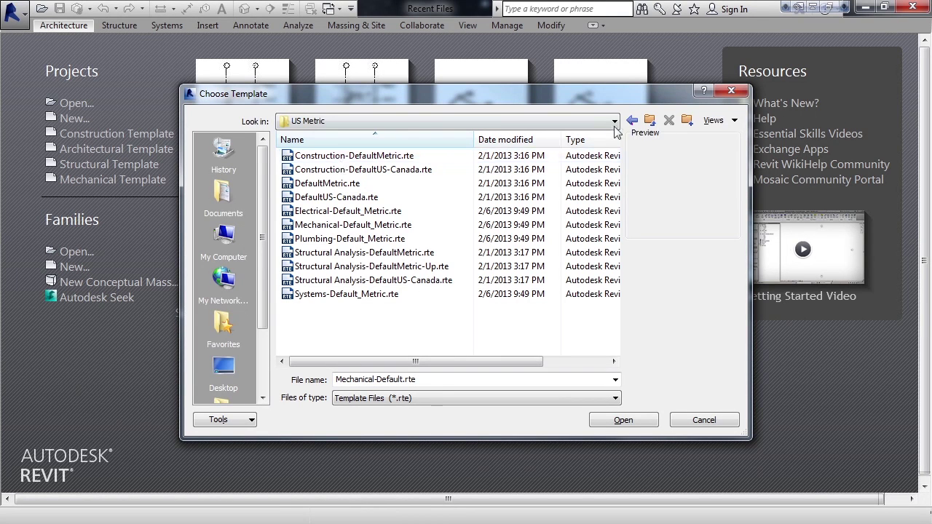
pyautogui.click(649, 121)
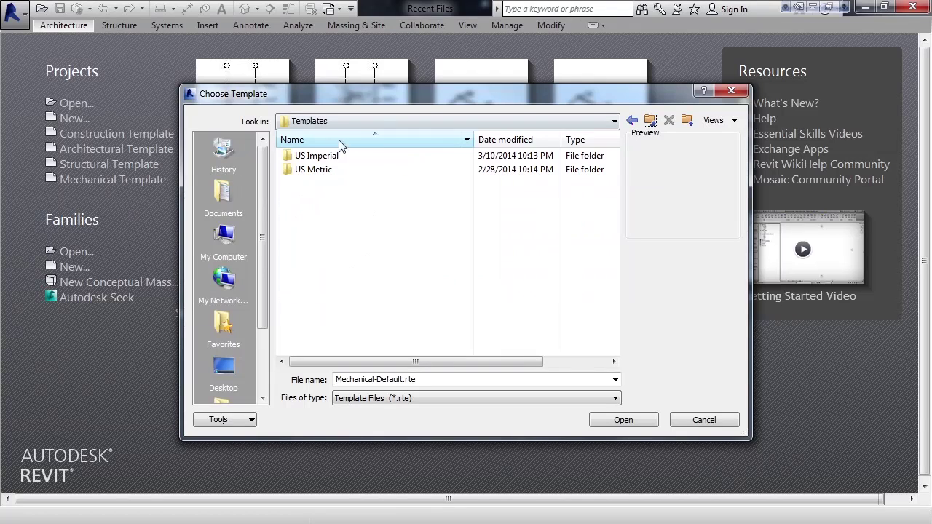
pyautogui.doubleClick(318, 157)
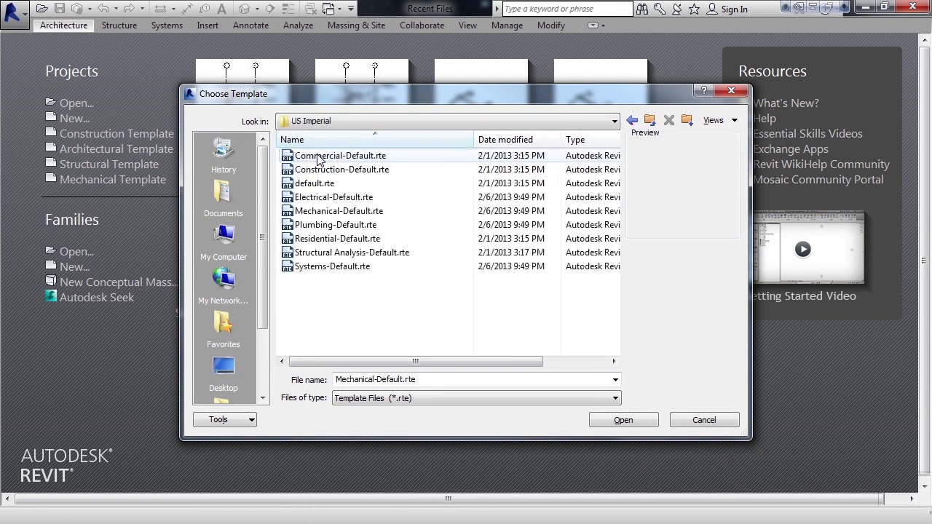
# Step: Create a new project template based on the US Imperial Mechanical-Default.rte file
pyautogui.click(336, 213)
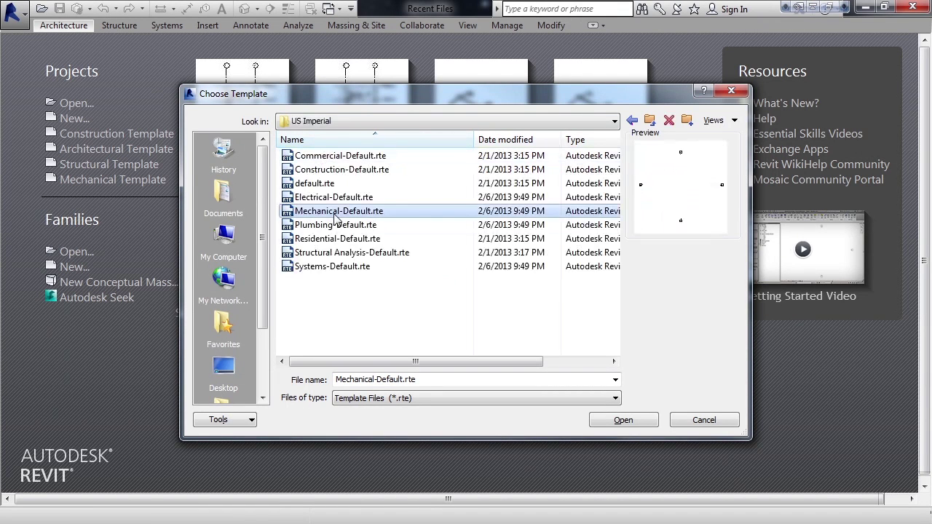
pyautogui.click(624, 421)
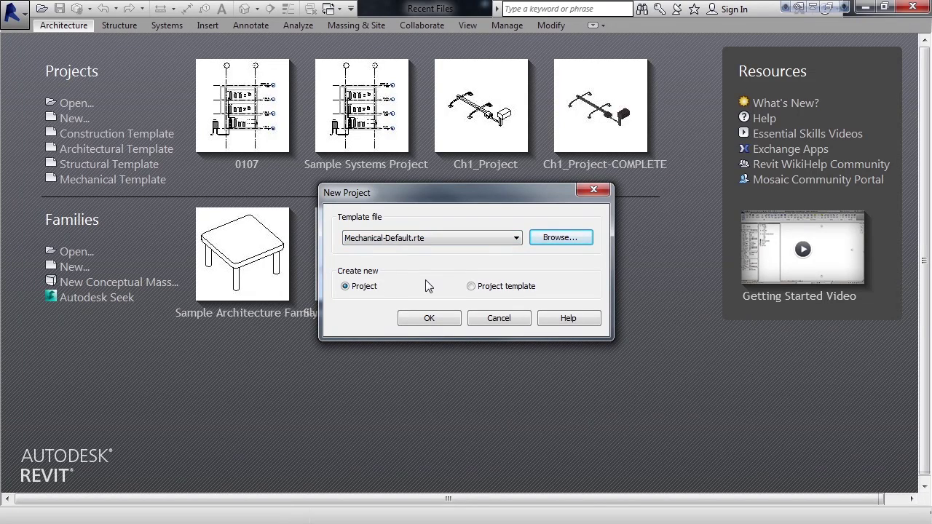
pyautogui.click(471, 287)
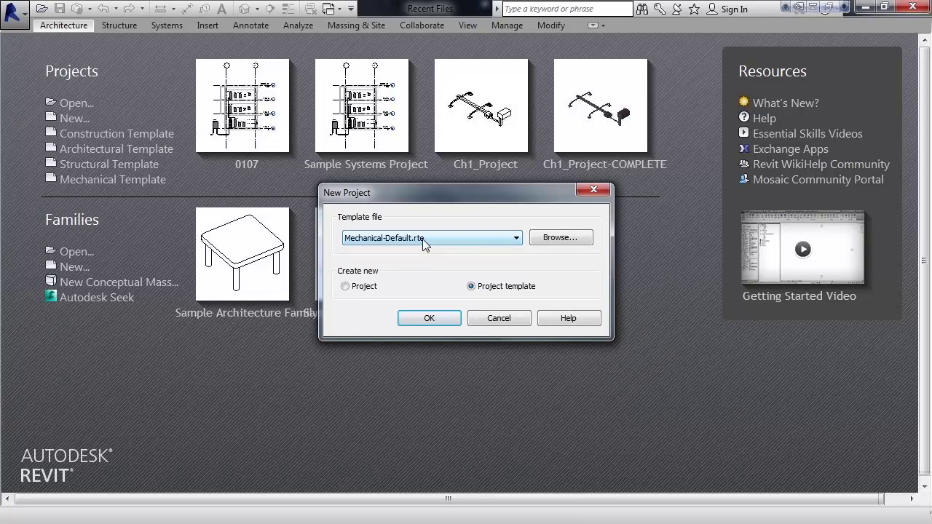
pyautogui.click(429, 321)
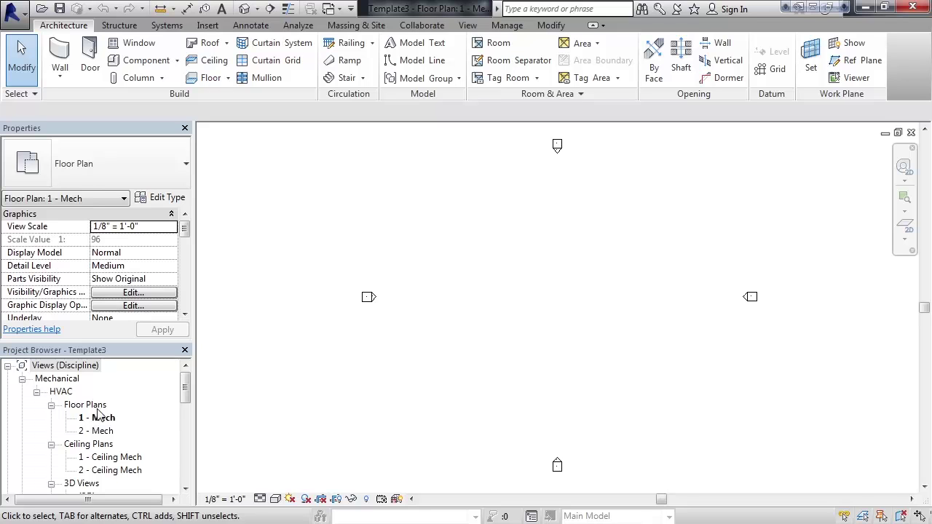
# Step: Change the Project Browser's view organization to Type/Discipline
pyautogui.rightClick(79, 370)
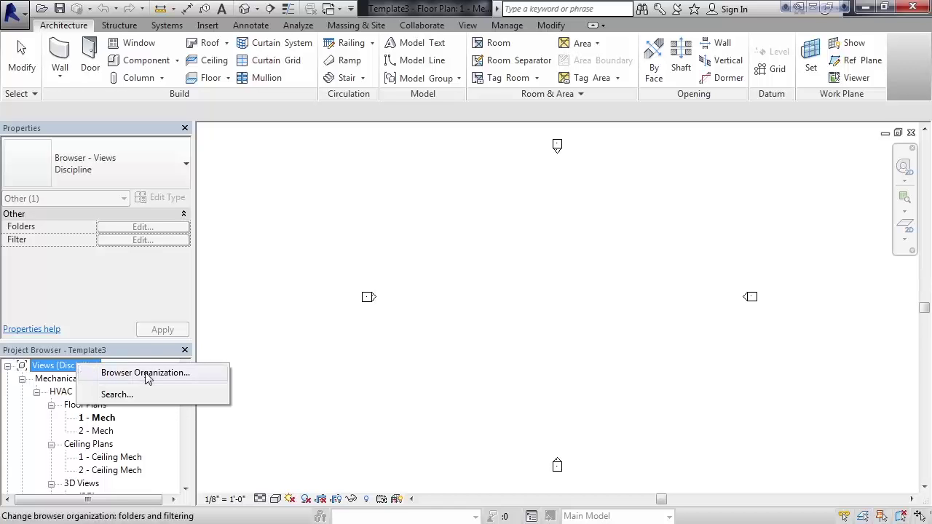
pyautogui.click(145, 373)
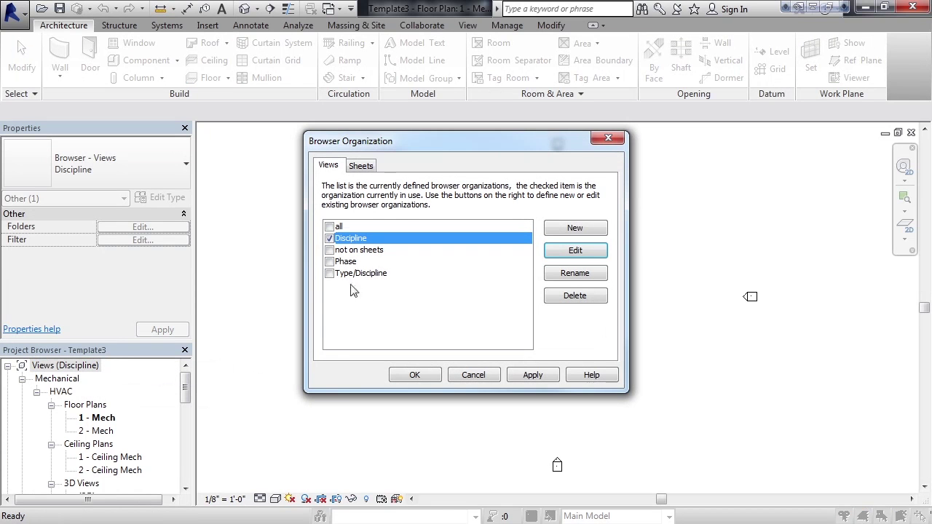
pyautogui.click(329, 274)
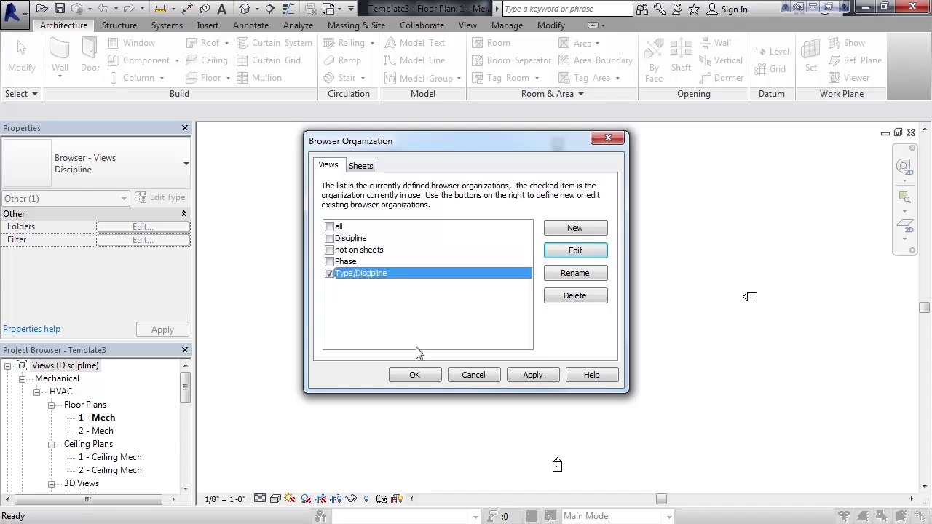
pyautogui.click(414, 376)
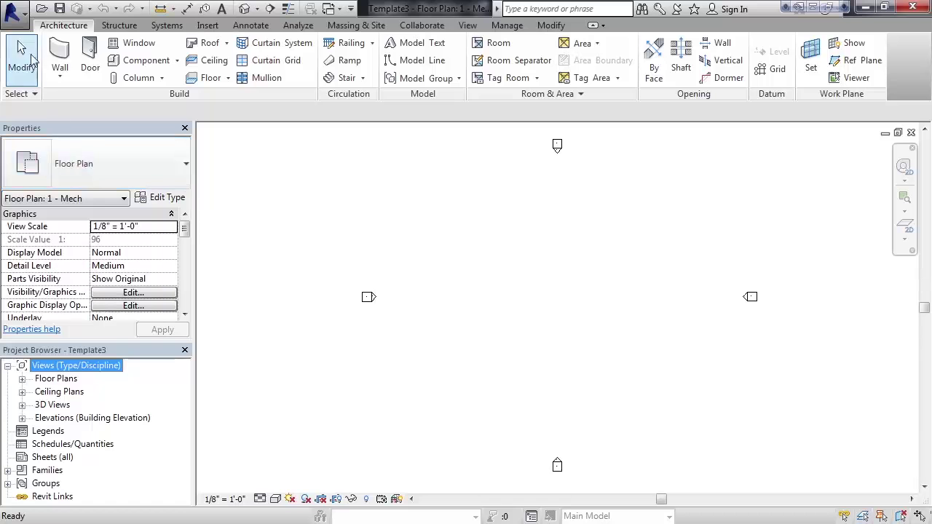
# Step: Save the file as a template named Mech2 in the US Imperial folder and close it
pyautogui.click(24, 16)
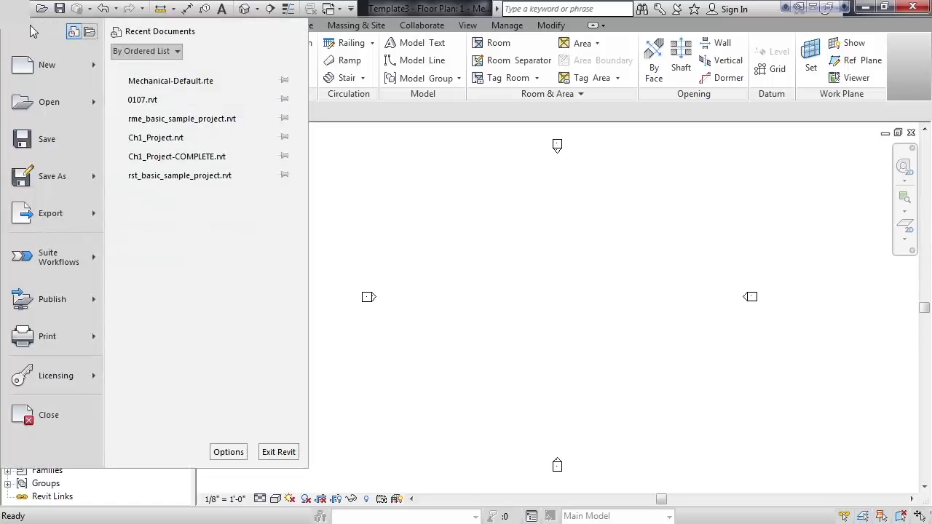
pyautogui.moveTo(56, 181)
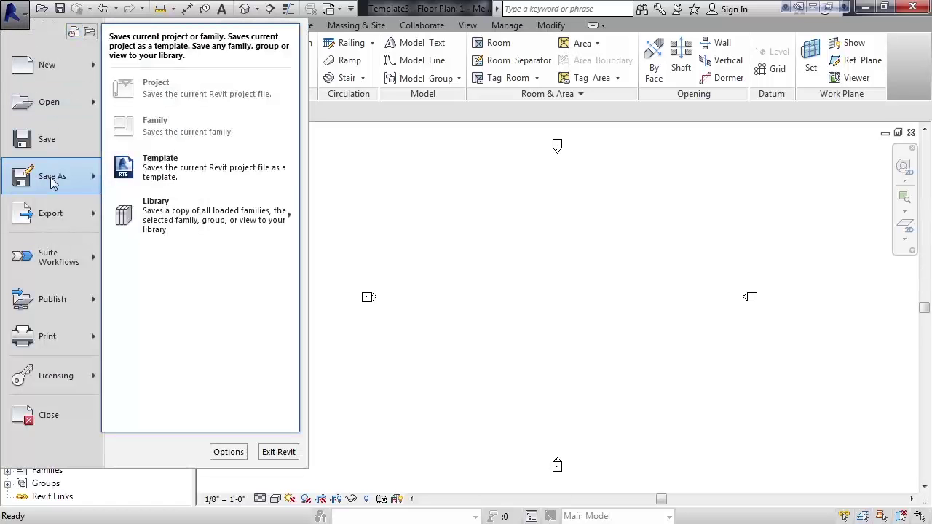
pyautogui.click(173, 178)
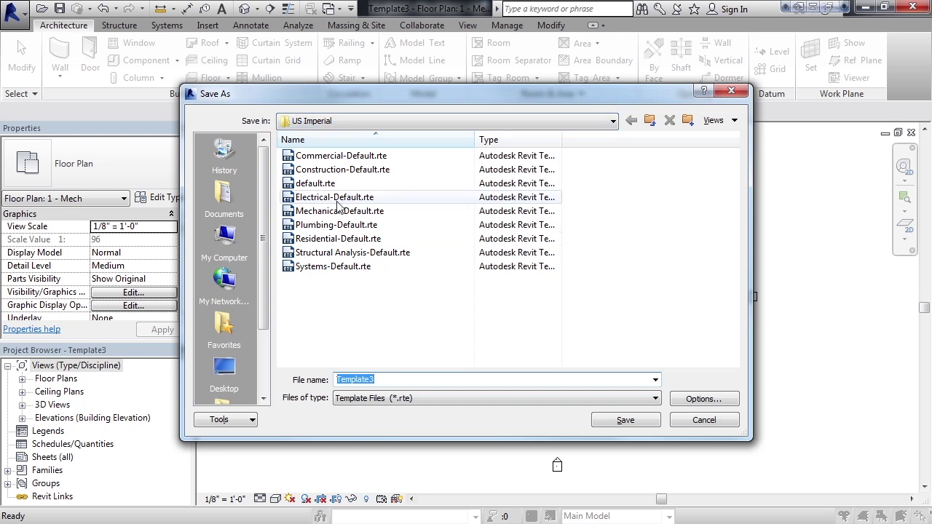
pyautogui.moveTo(389, 380); pyautogui.dragTo(300, 372)
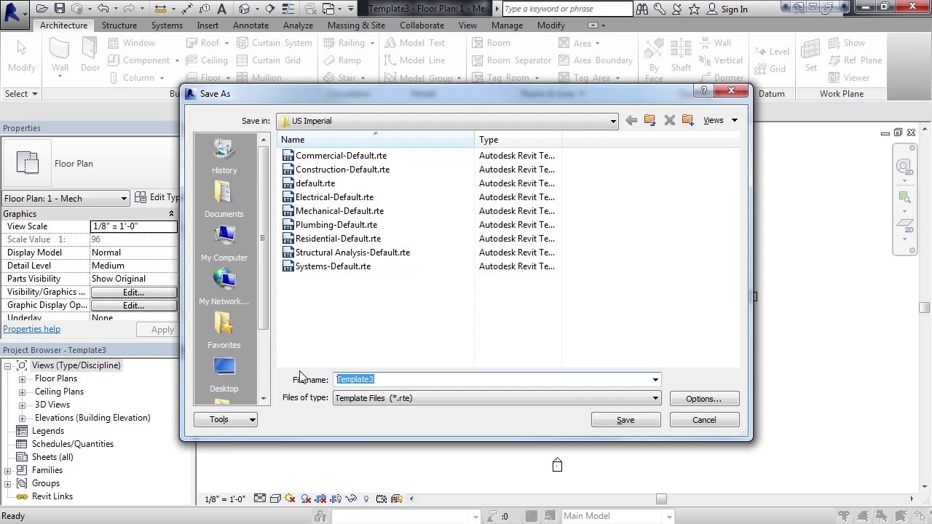
pyautogui.write('Mech')
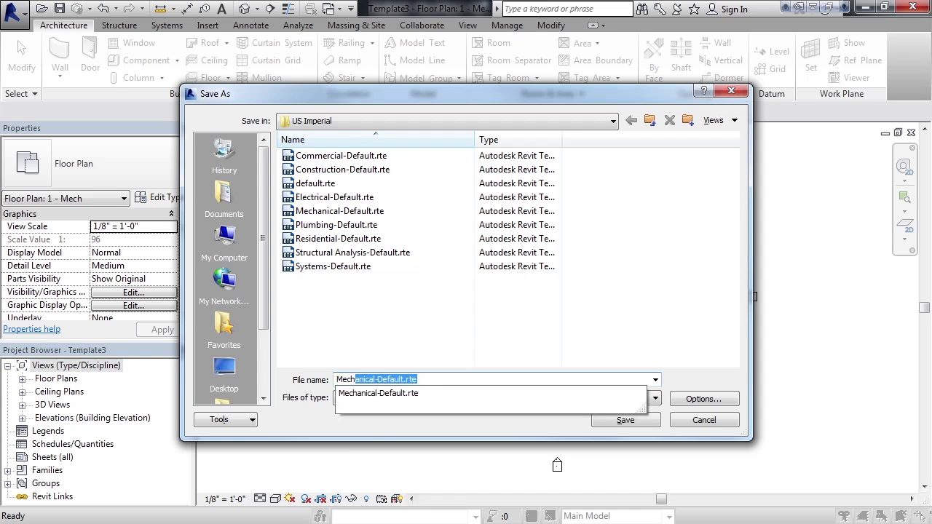
pyautogui.write('2')
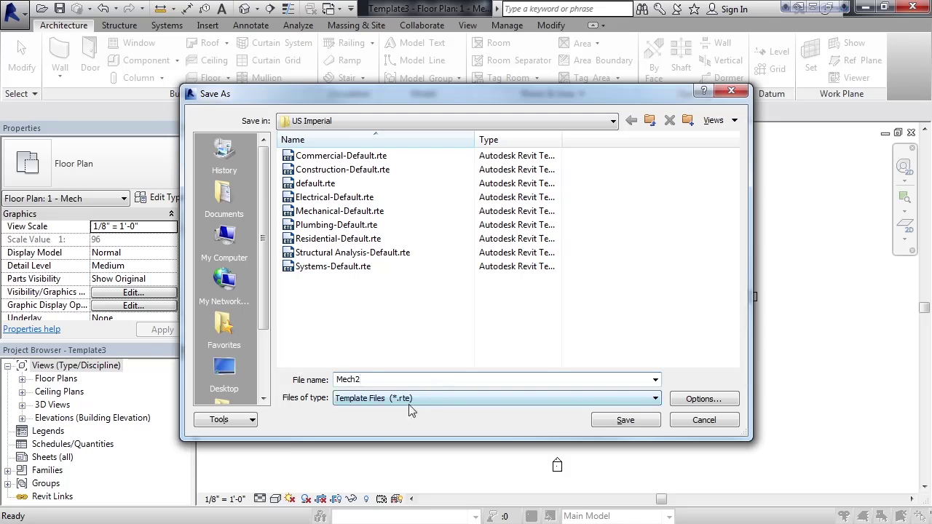
pyautogui.click(626, 421)
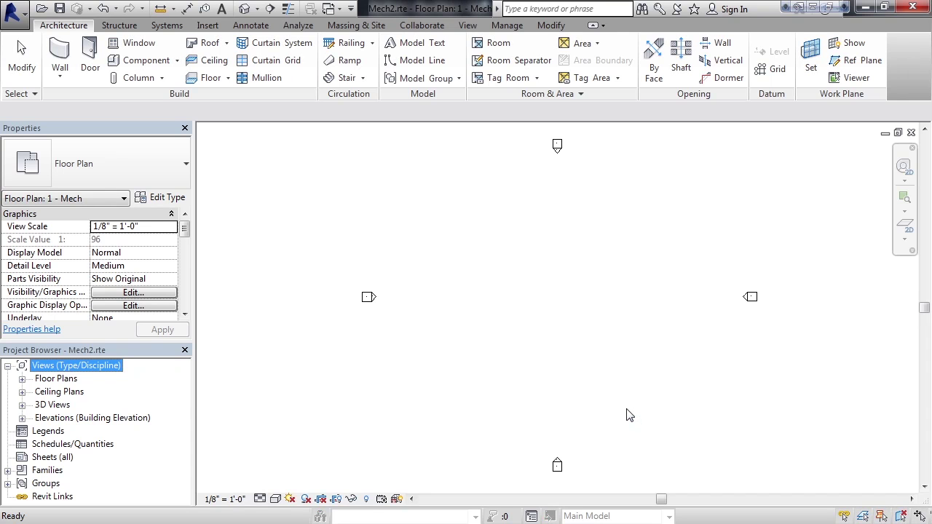
pyautogui.click(911, 133)
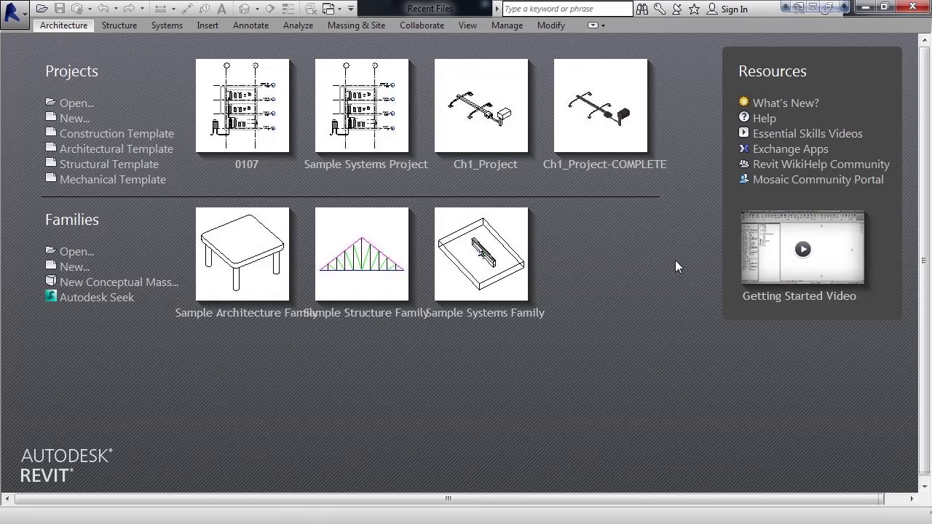
# Step: Create a new project using Mech2.rte from the US Imperial folder as the template
pyautogui.click(76, 119)
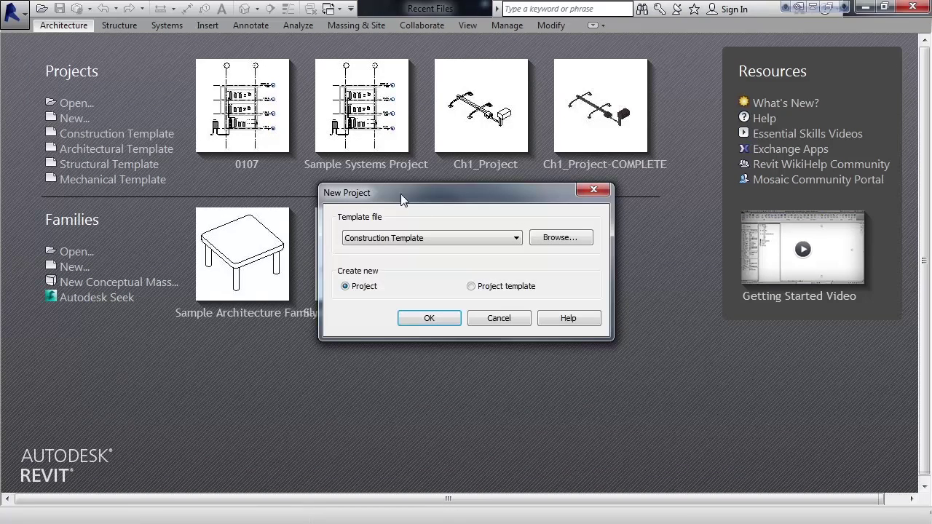
pyautogui.click(415, 242)
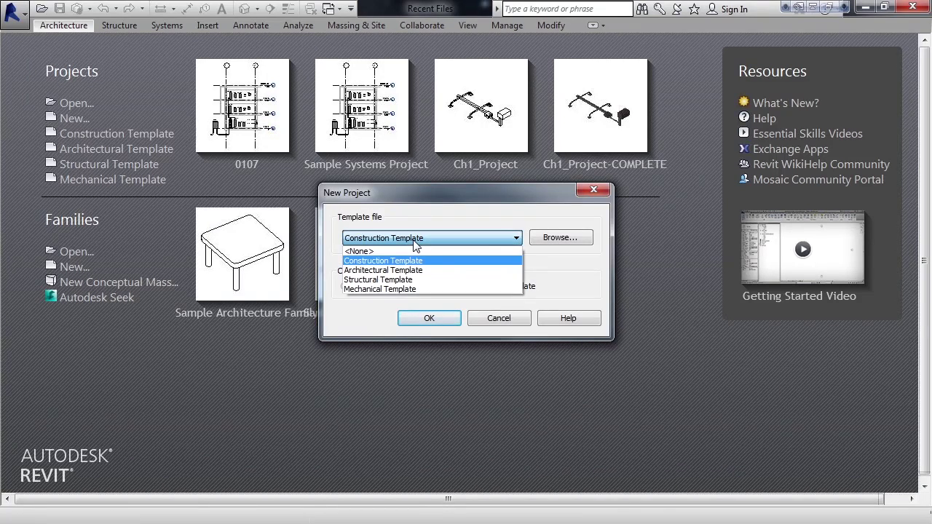
pyautogui.click(414, 240)
pyautogui.click(548, 238)
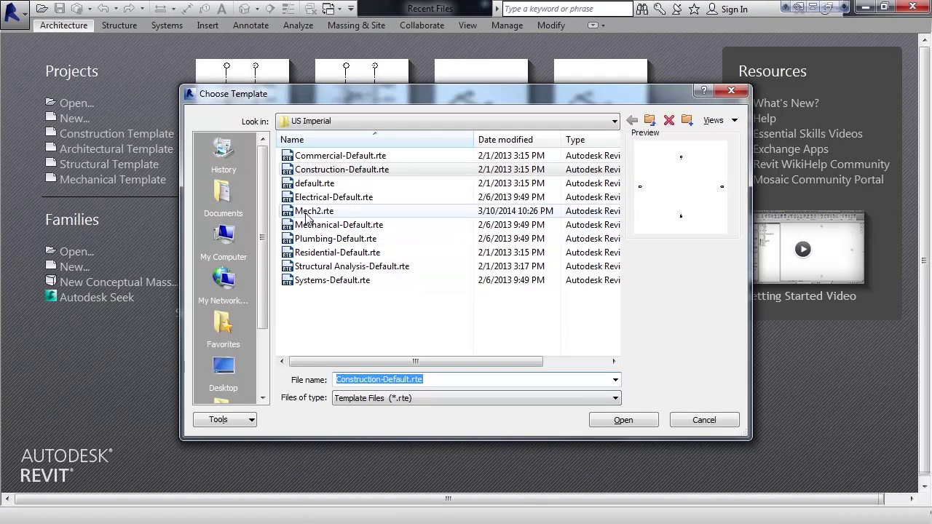
pyautogui.click(305, 211)
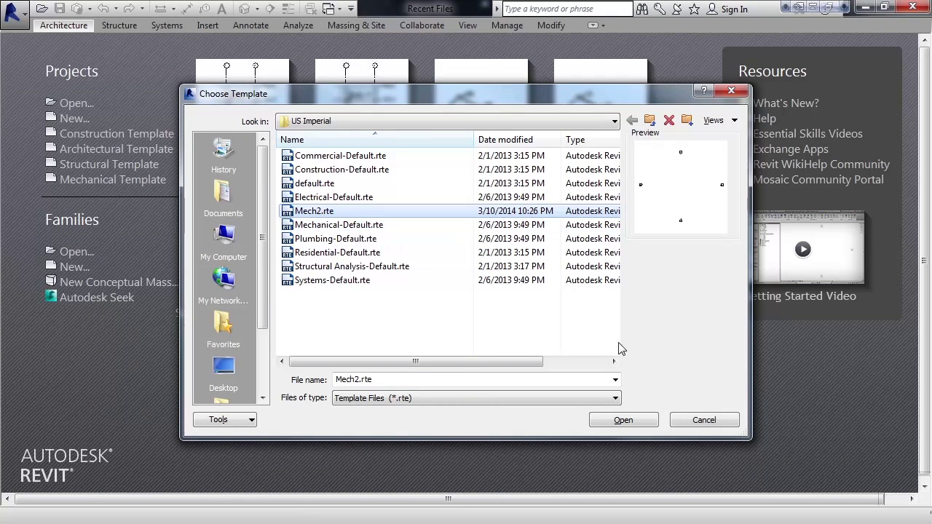
pyautogui.click(629, 424)
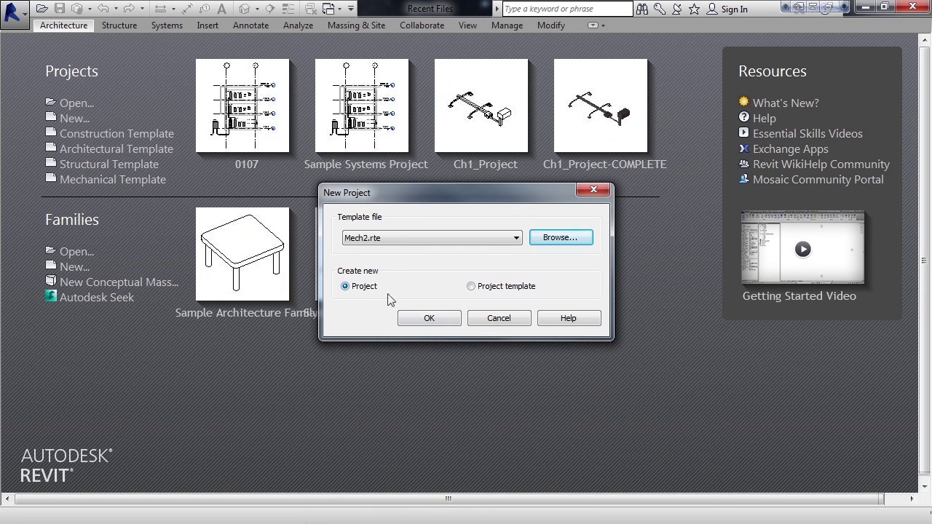
pyautogui.click(429, 323)
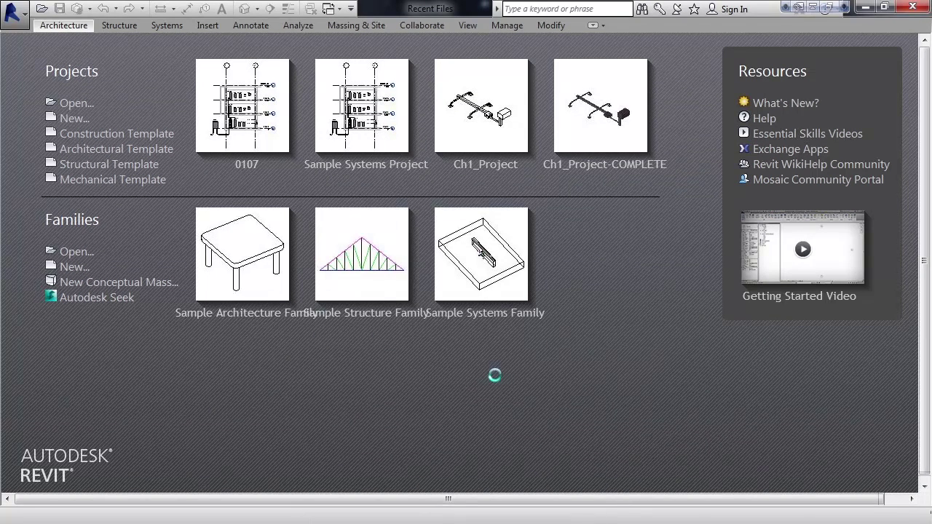